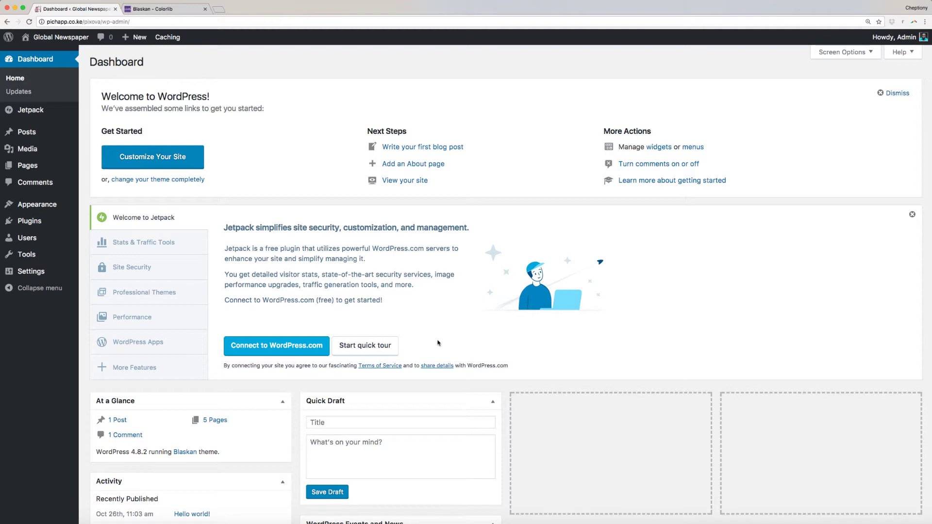
# Open the Customizer's Site Identity section for the Global Newspaper site.
pyautogui.moveTo(54, 206)
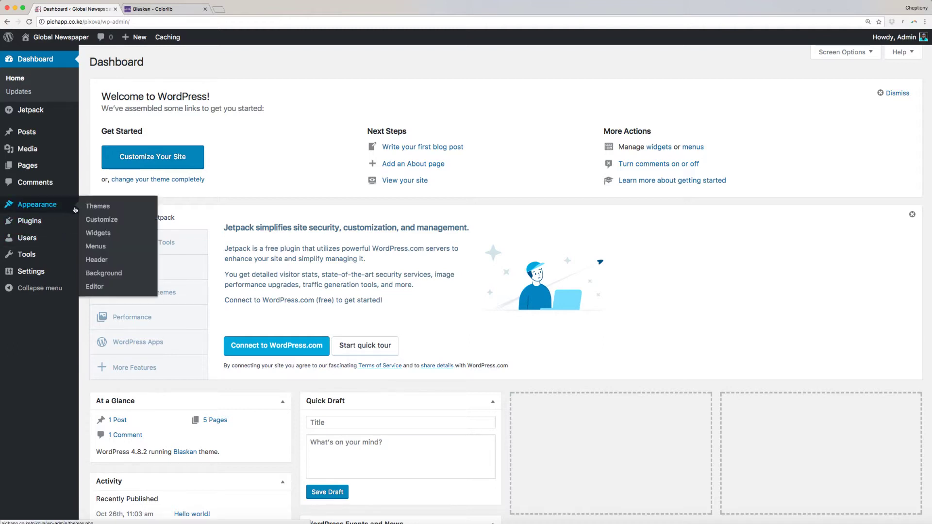
pyautogui.click(99, 220)
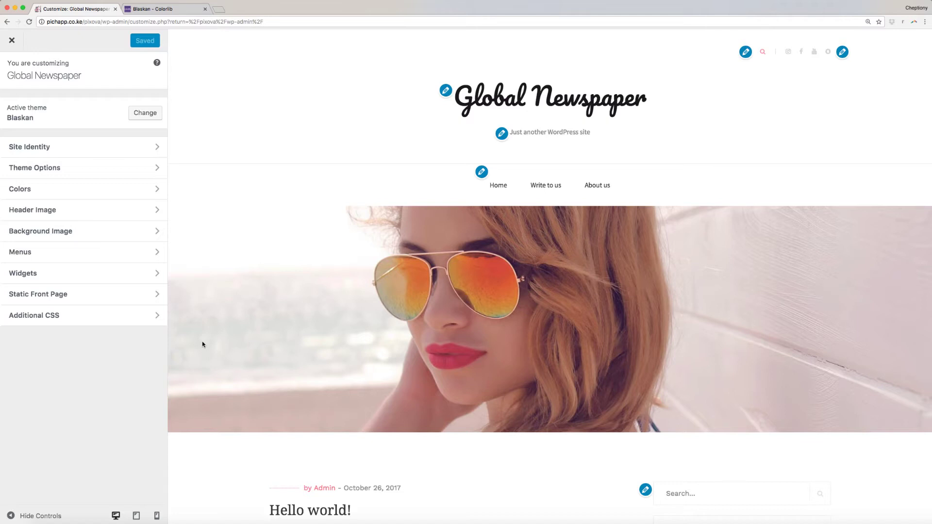
pyautogui.click(57, 148)
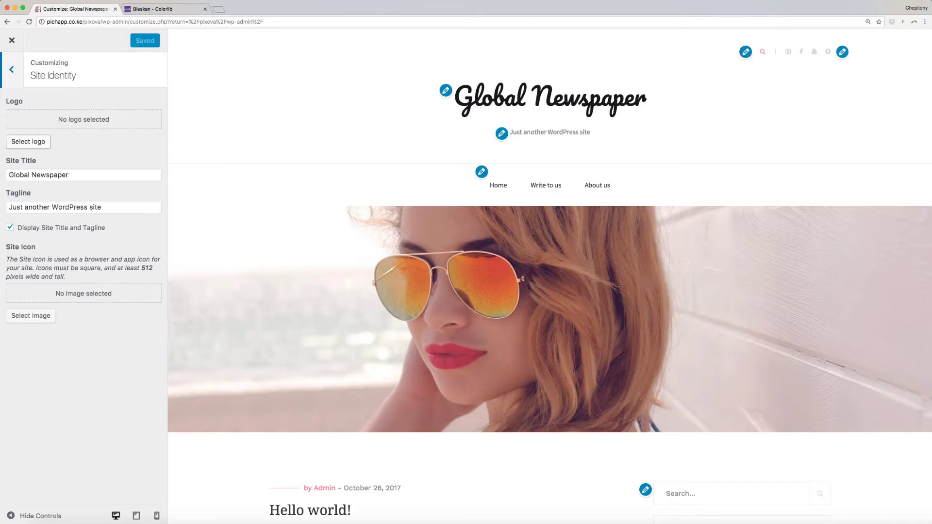
# Set the cropped play-icon image as the site logo.
pyautogui.click(39, 142)
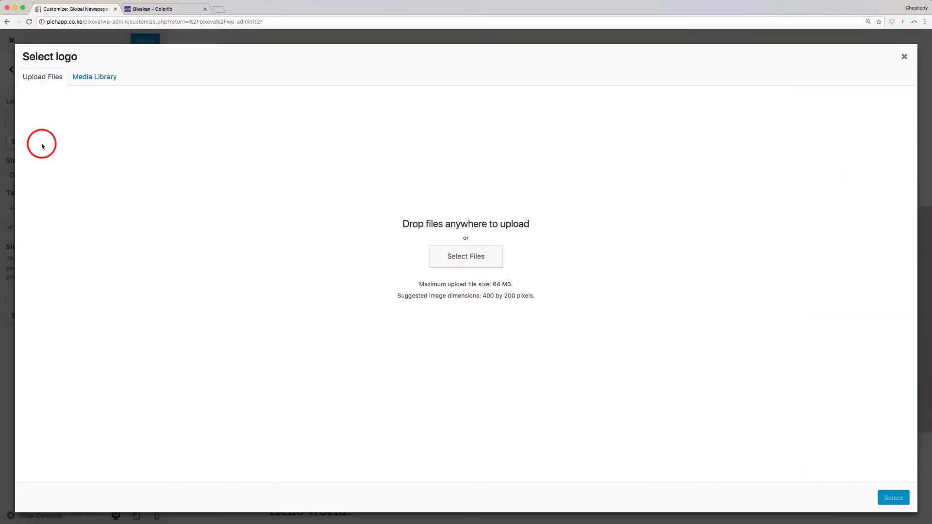
pyautogui.click(884, 502)
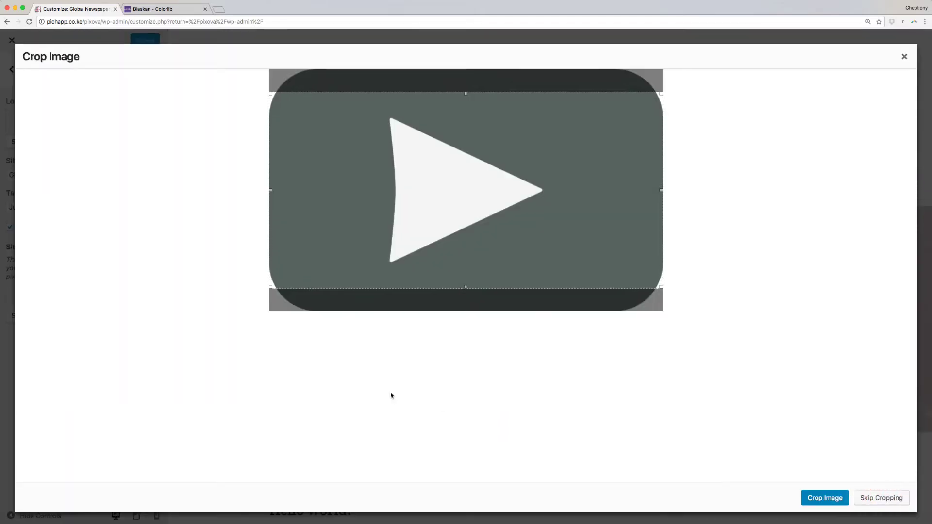
pyautogui.click(822, 498)
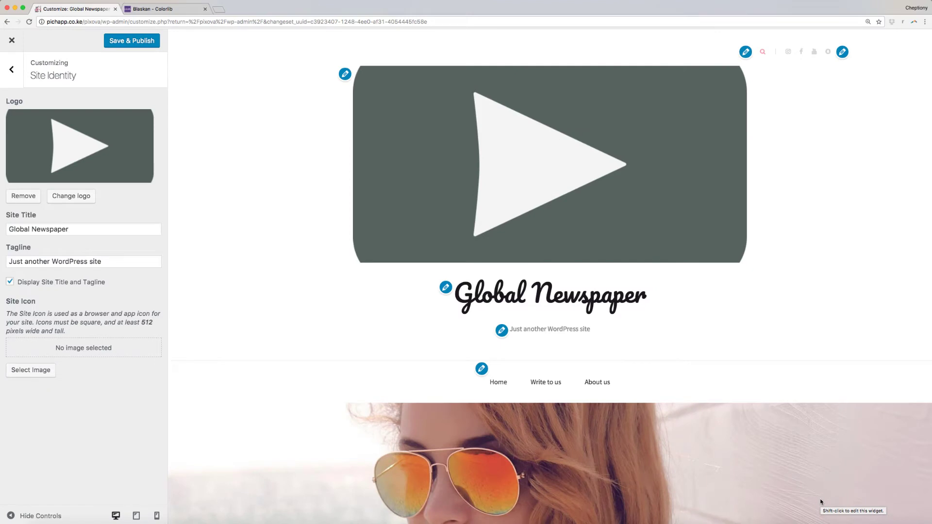
# Clear the site title, change the tagline to 'Keeping you informed', and hide title display.
pyautogui.click(114, 266)
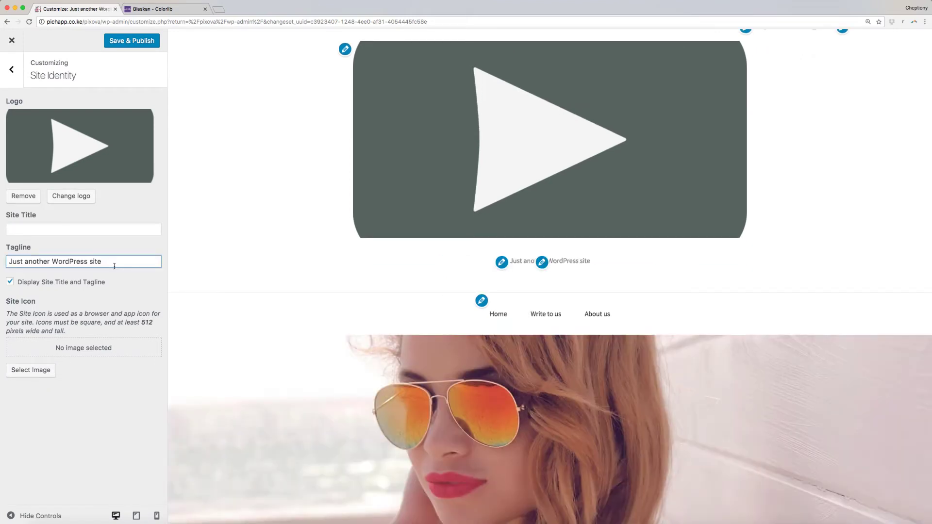
pyautogui.moveTo(114, 262); pyautogui.dragTo(8, 262)
pyautogui.write('Kee')
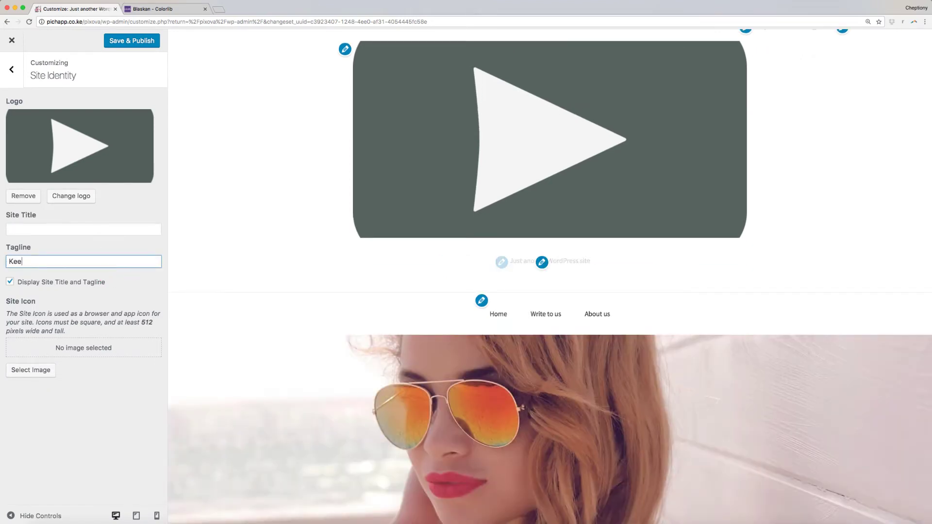
pyautogui.write('ping you informed')
pyautogui.click(10, 282)
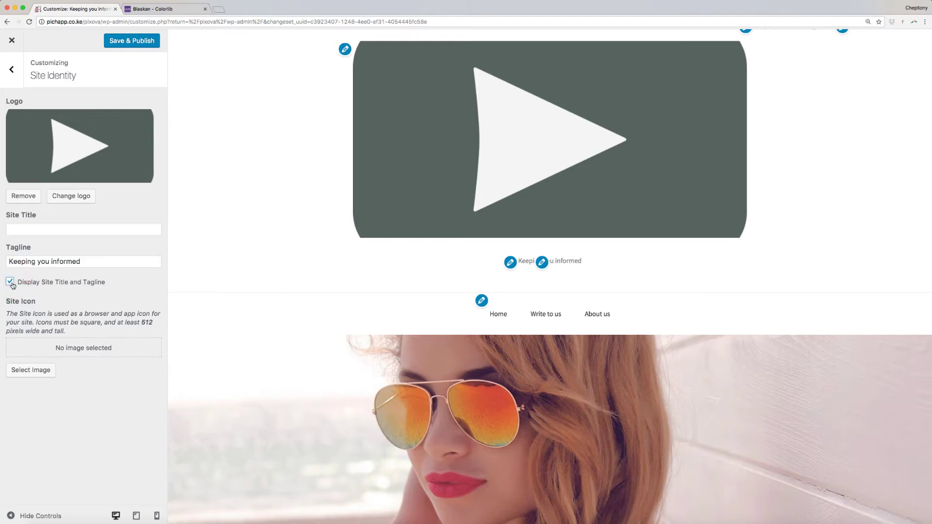
pyautogui.click(10, 282)
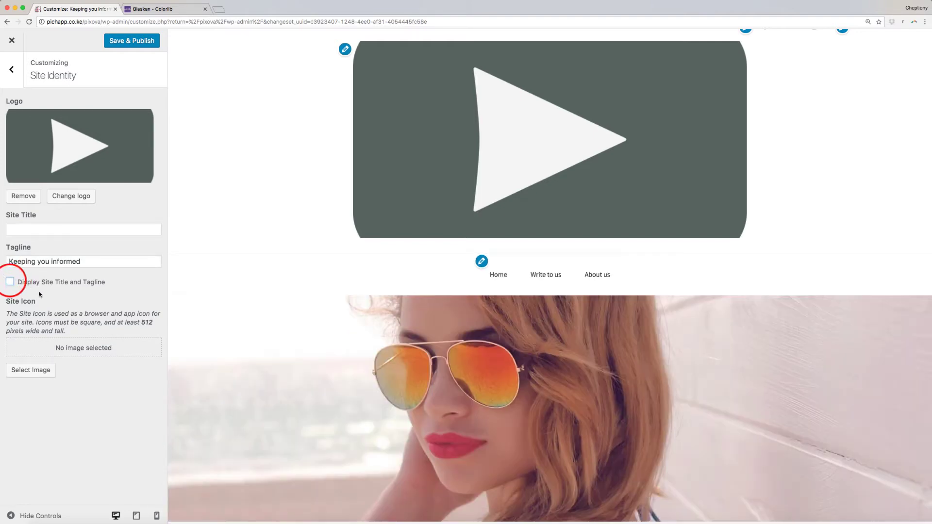
# Re-enable title and tagline display and make the cropped play icon the site icon.
pyautogui.click(10, 281)
pyautogui.click(27, 370)
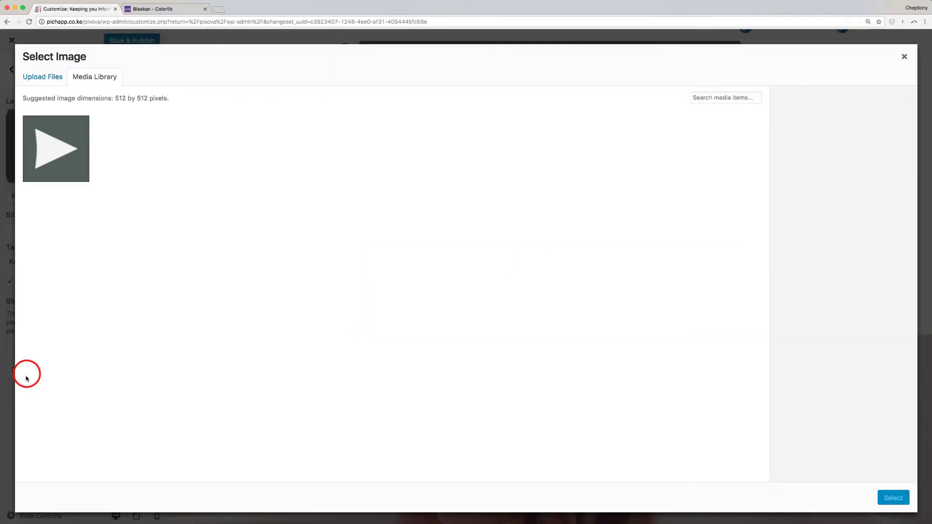
pyautogui.click(61, 170)
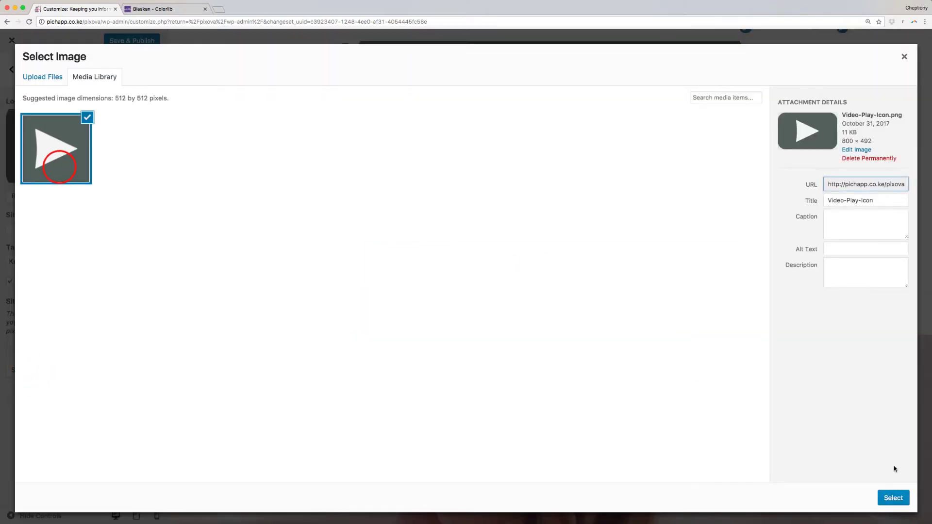
pyautogui.click(891, 497)
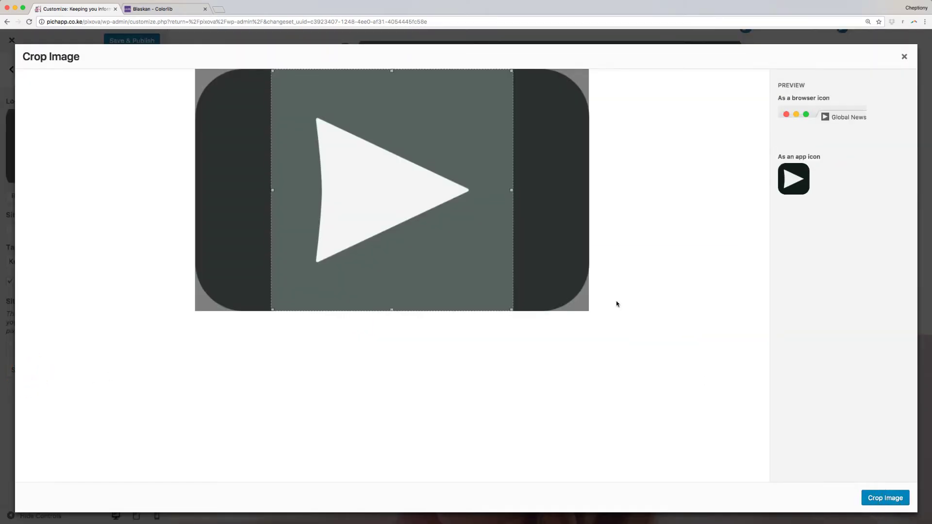
pyautogui.click(871, 498)
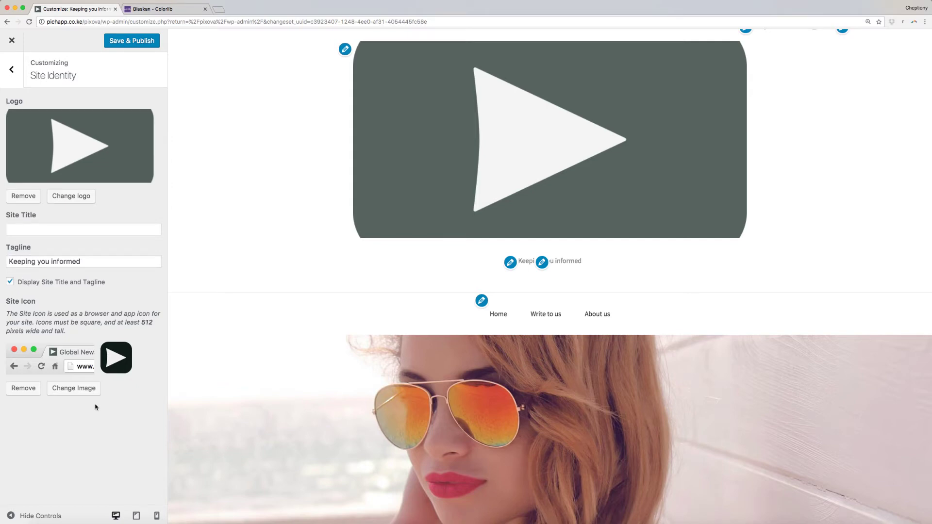
# Enter a person's name as the new site title and remove the site logo.
pyautogui.click(48, 229)
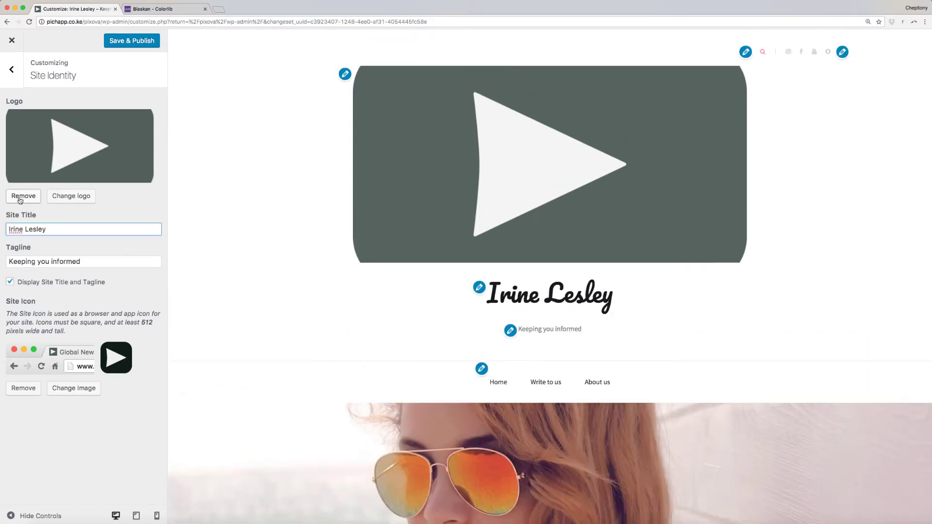
pyautogui.click(20, 197)
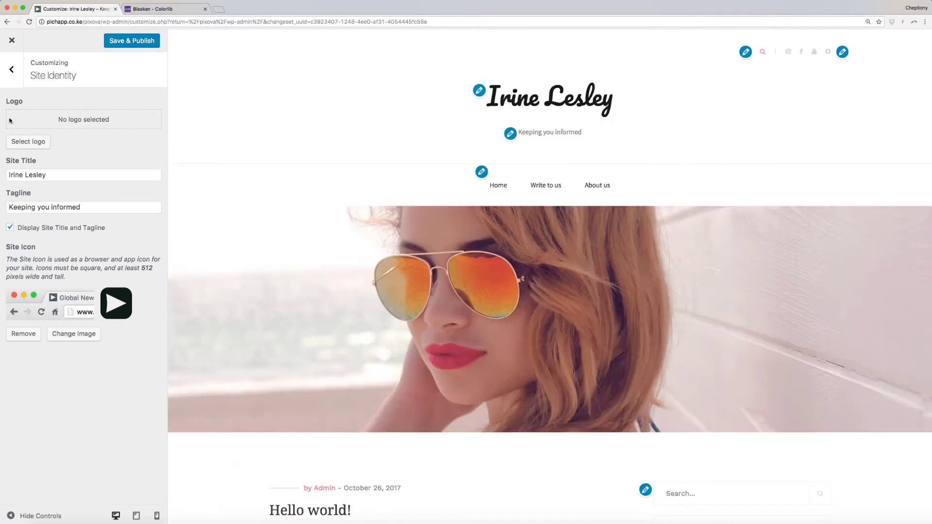
pyautogui.click(12, 69)
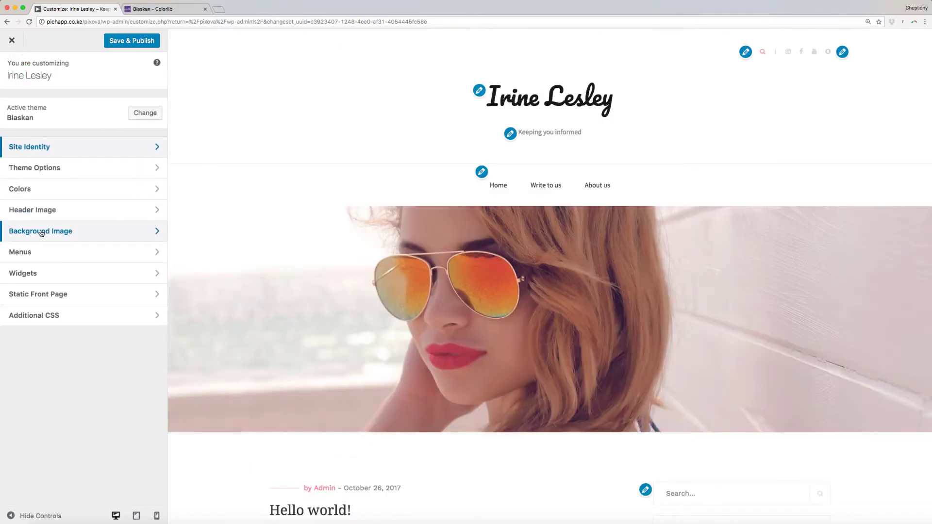
# In Theme Options, hide the header search and try a left sidebar before keeping Right Sidebar.
pyautogui.click(77, 170)
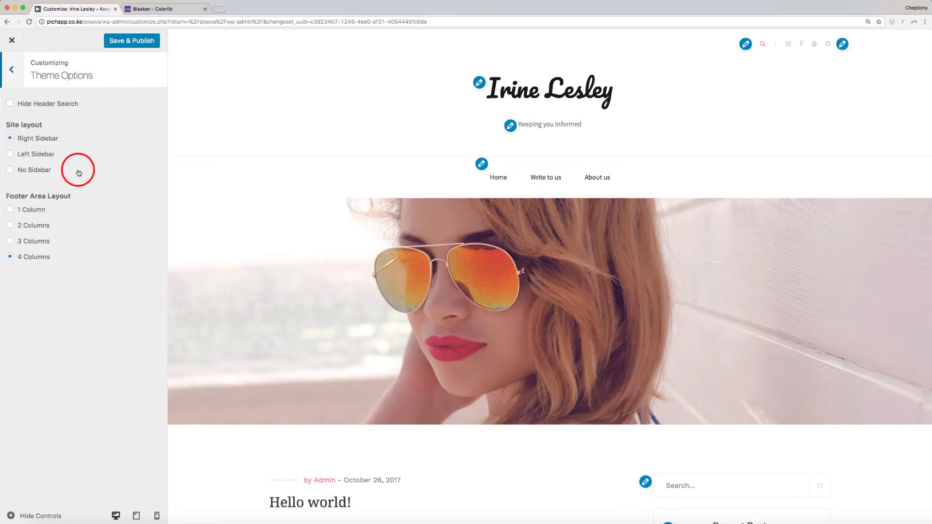
pyautogui.scroll(-5, 276, 299)
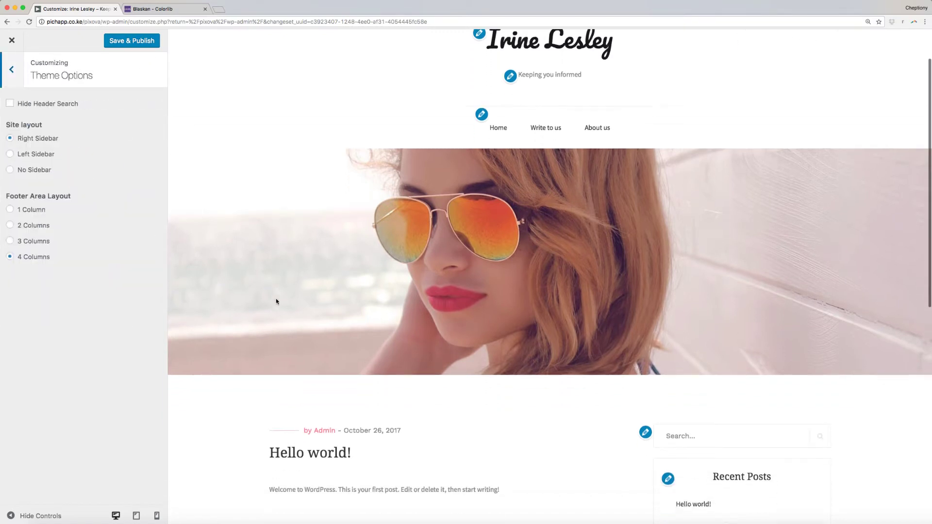
pyautogui.scroll(-4, 275, 301)
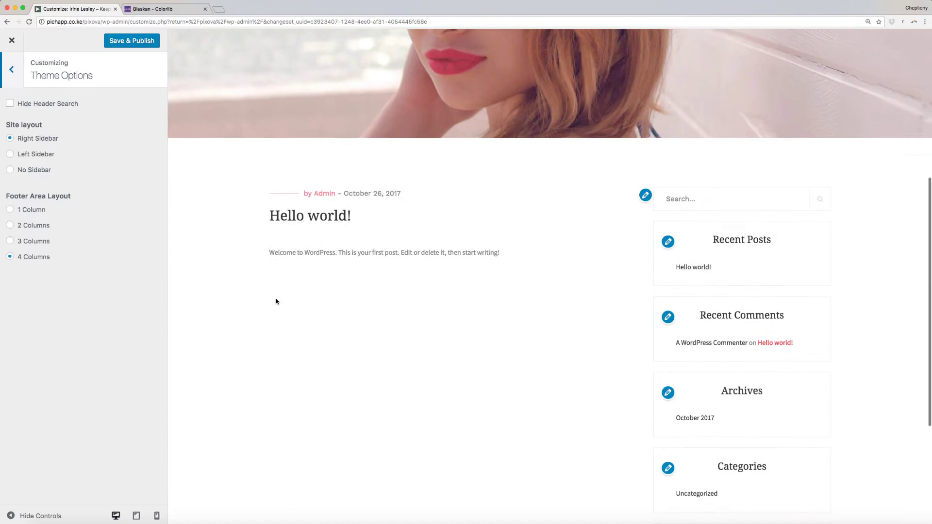
pyautogui.scroll(-5, 276, 301)
pyautogui.scroll(4, 277, 301)
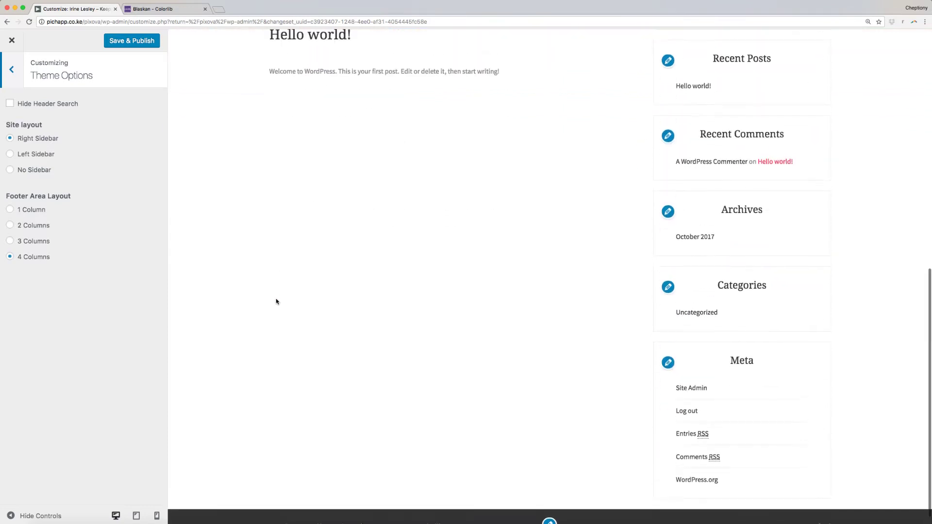
pyautogui.scroll(-4, 276, 302)
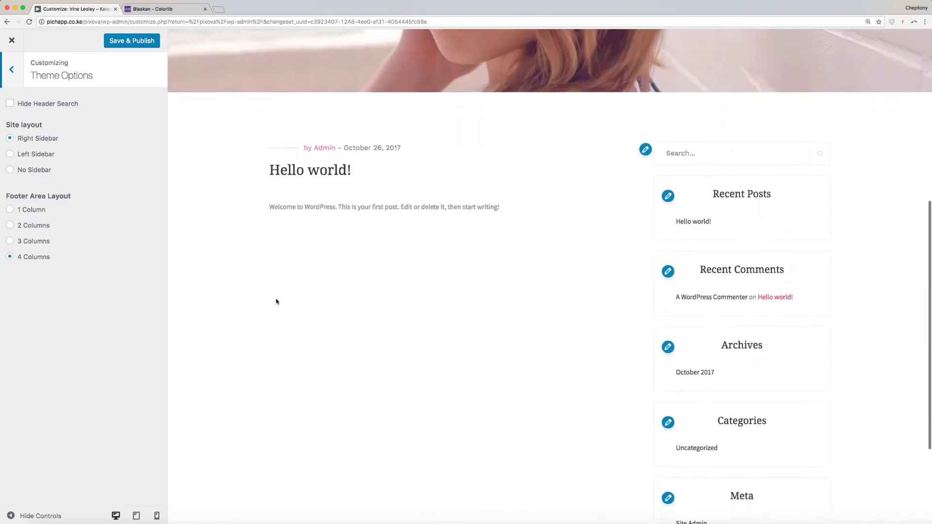
pyautogui.click(10, 241)
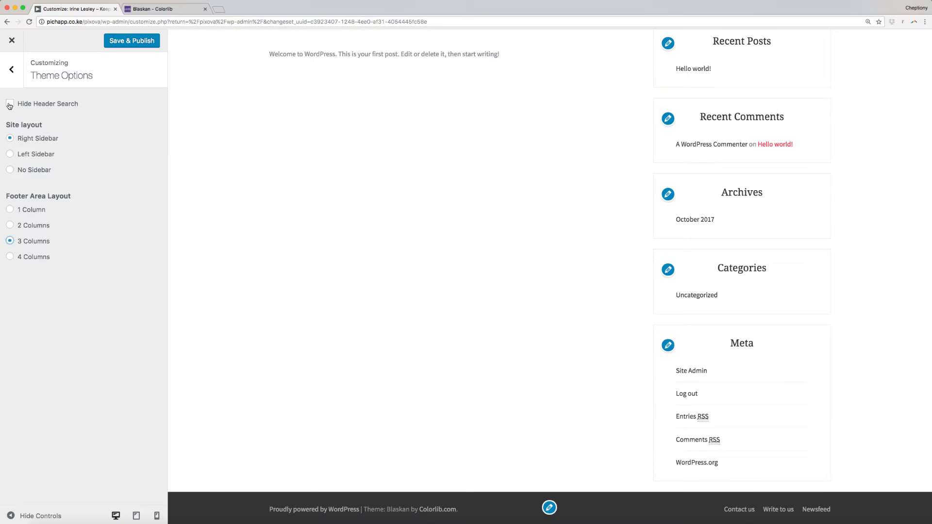
pyautogui.click(9, 105)
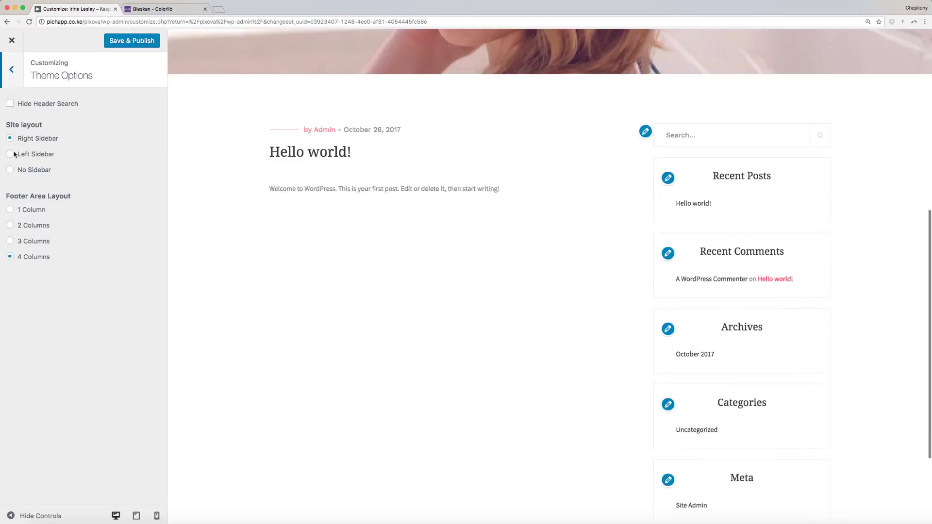
pyautogui.click(9, 154)
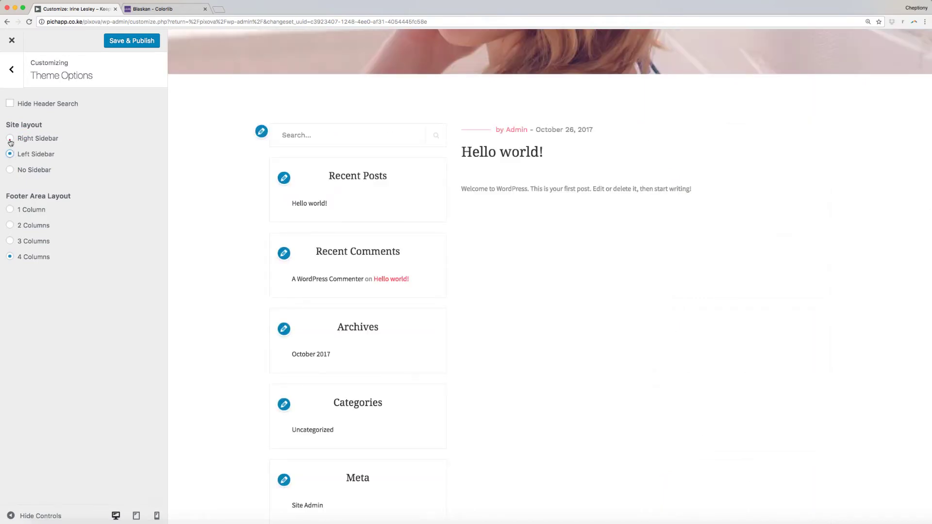
pyautogui.click(10, 139)
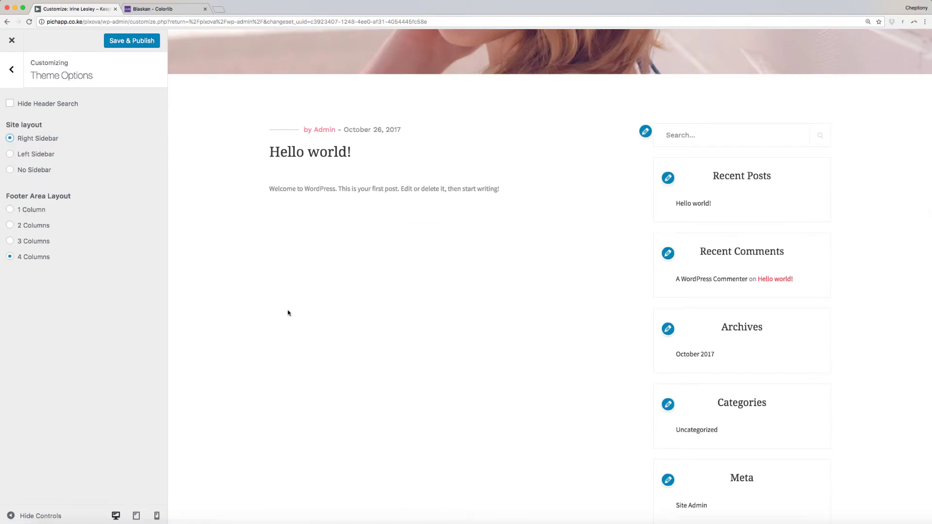
# Set the footer layout to 3 Columns after briefly trying a single column.
pyautogui.scroll(-3, 289, 313)
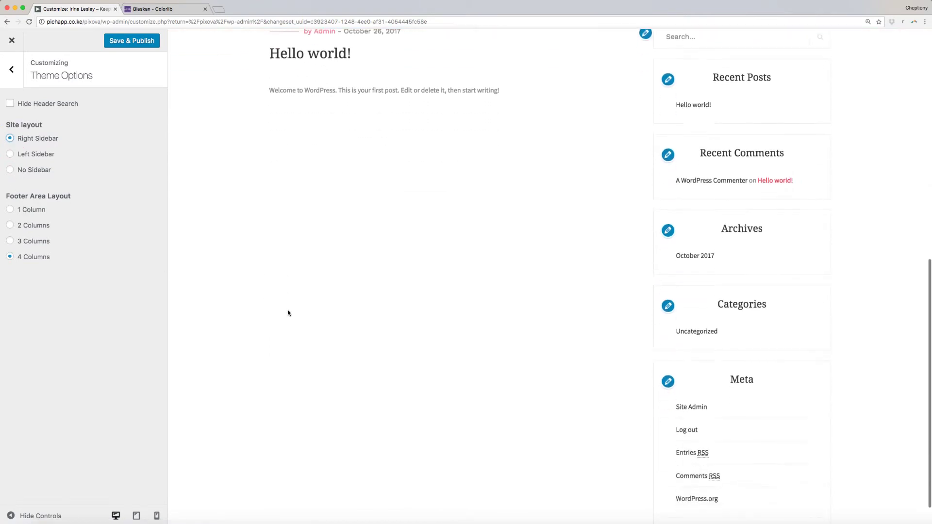
pyautogui.click(10, 209)
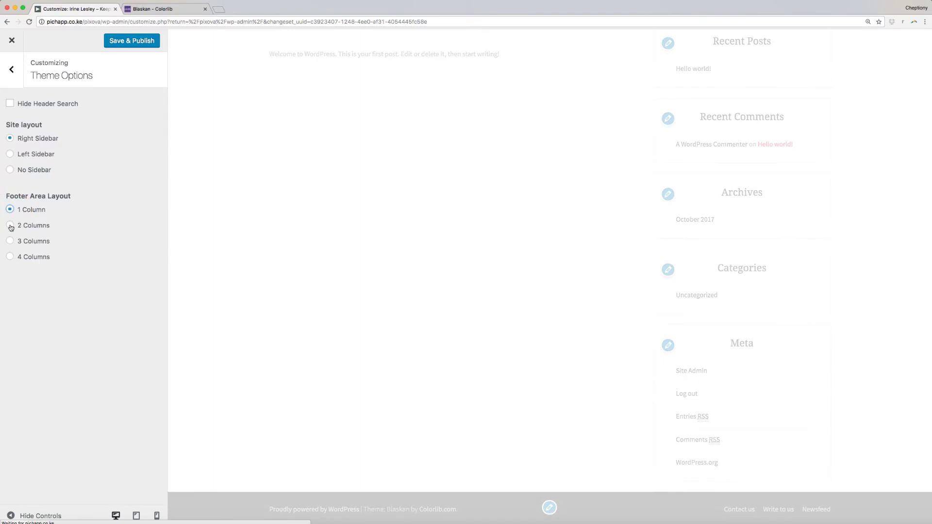
pyautogui.click(10, 240)
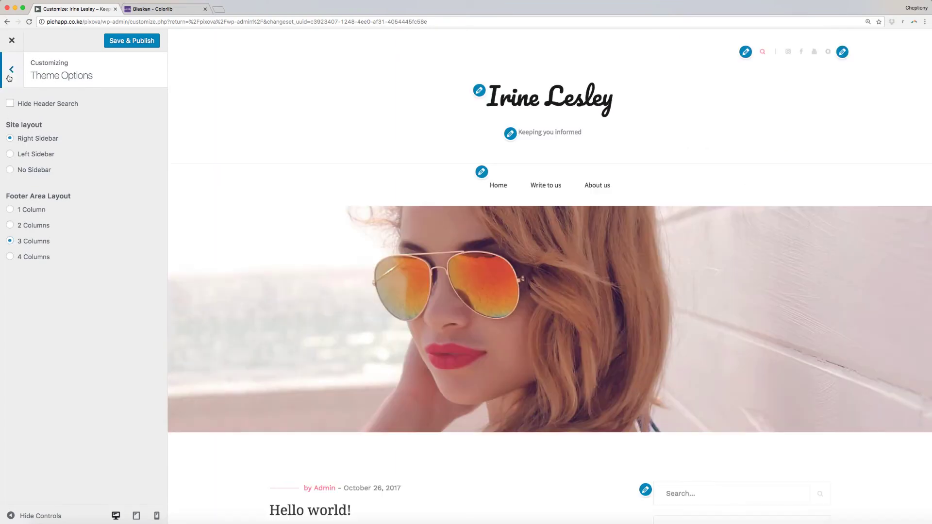
pyautogui.click(11, 69)
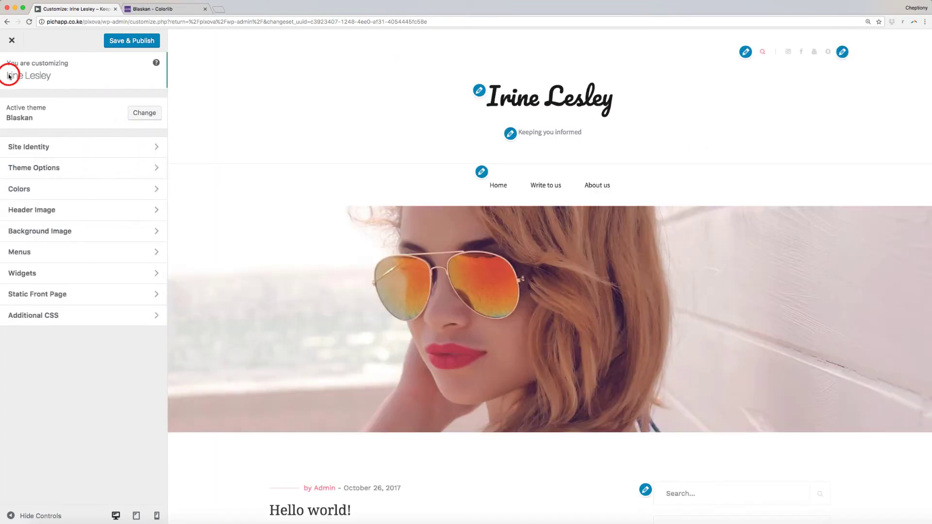
# Try a black site background in Colors, revert it to white, then go to Header Image.
pyautogui.click(42, 193)
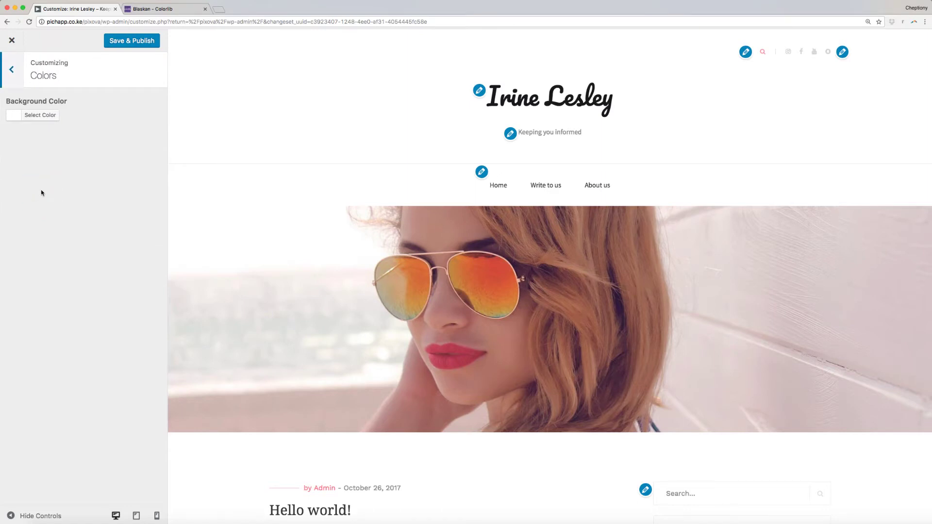
pyautogui.click(13, 119)
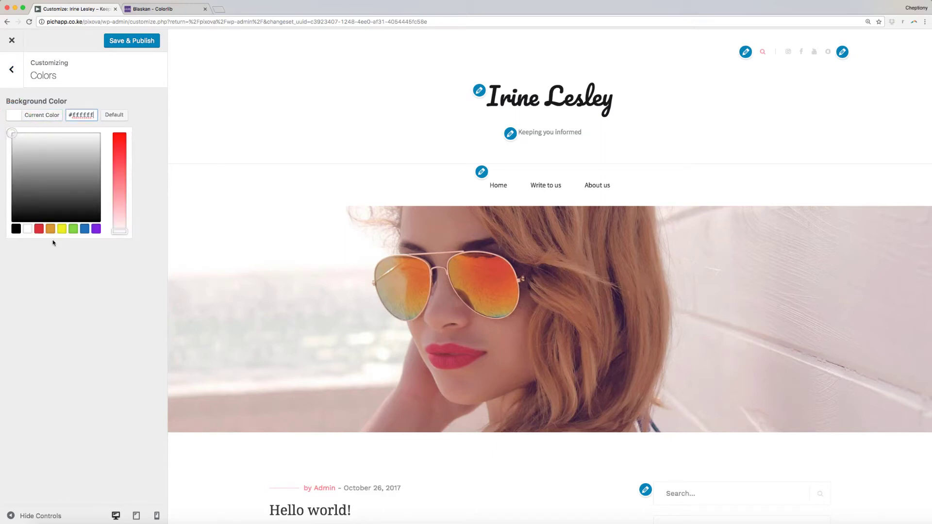
pyautogui.click(15, 228)
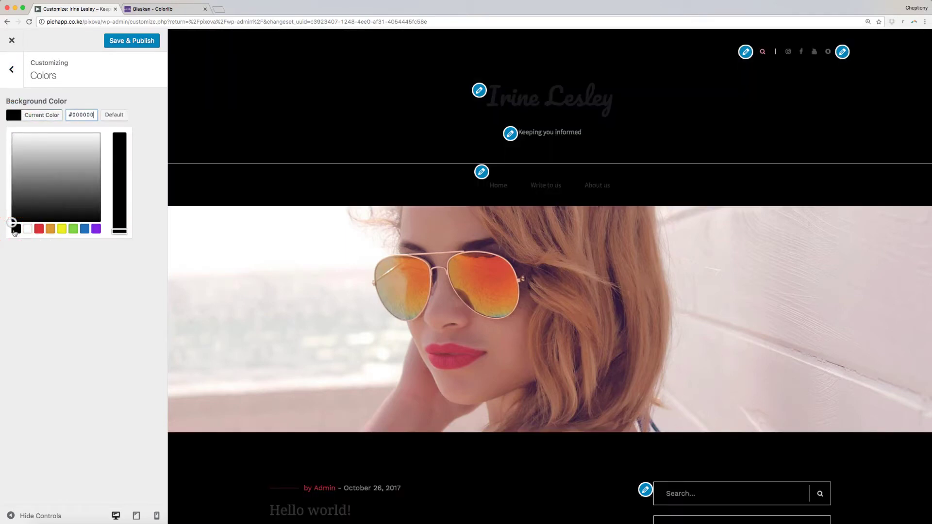
pyautogui.click(26, 229)
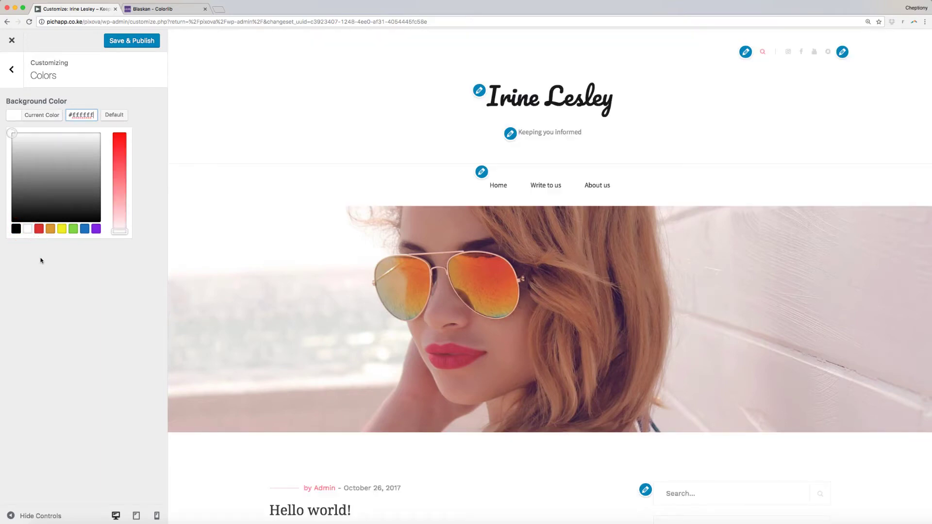
pyautogui.click(11, 69)
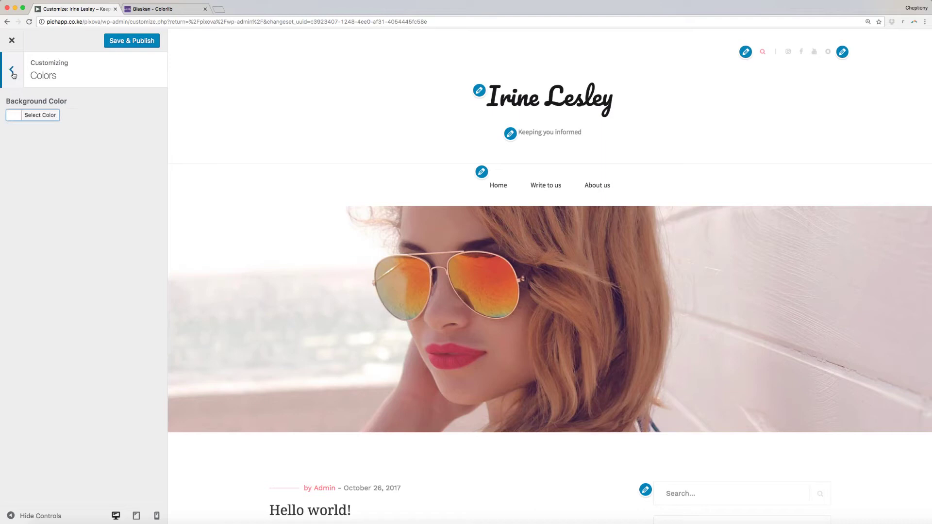
pyautogui.click(56, 210)
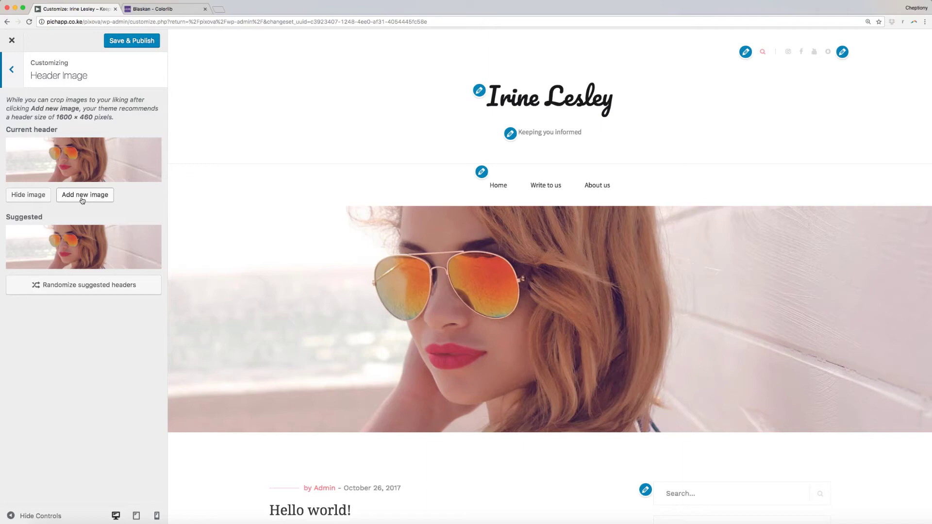
# Choose the smartwatch wrist photo from the Media Library and crop it as the header.
pyautogui.click(83, 197)
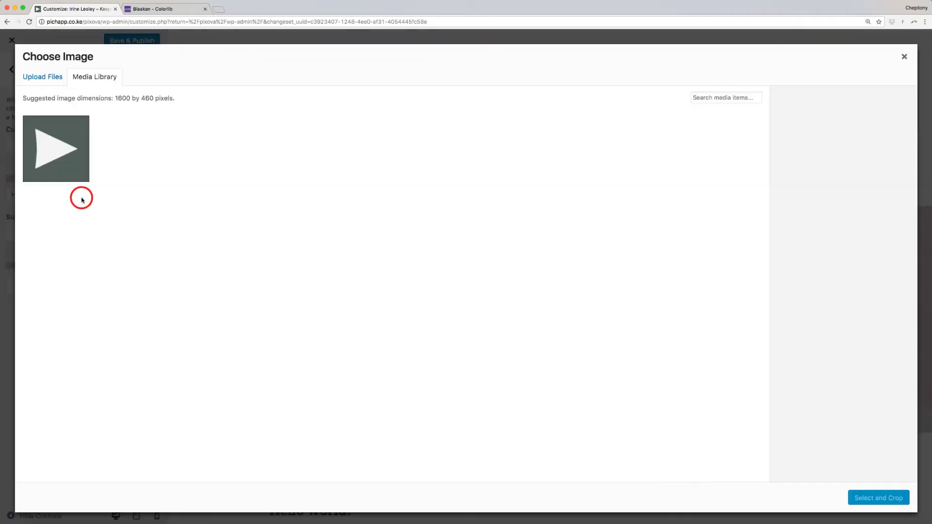
pyautogui.click(870, 498)
pyautogui.click(870, 499)
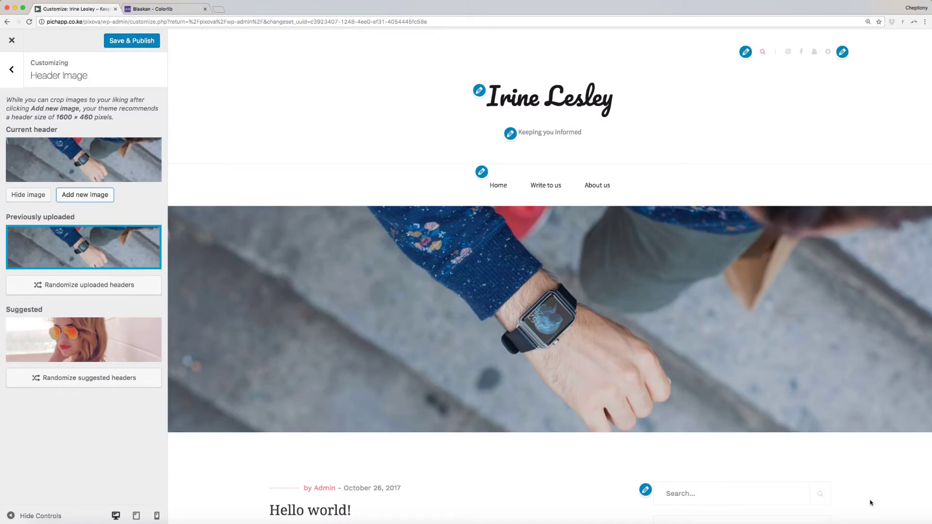
pyautogui.press('Escape')
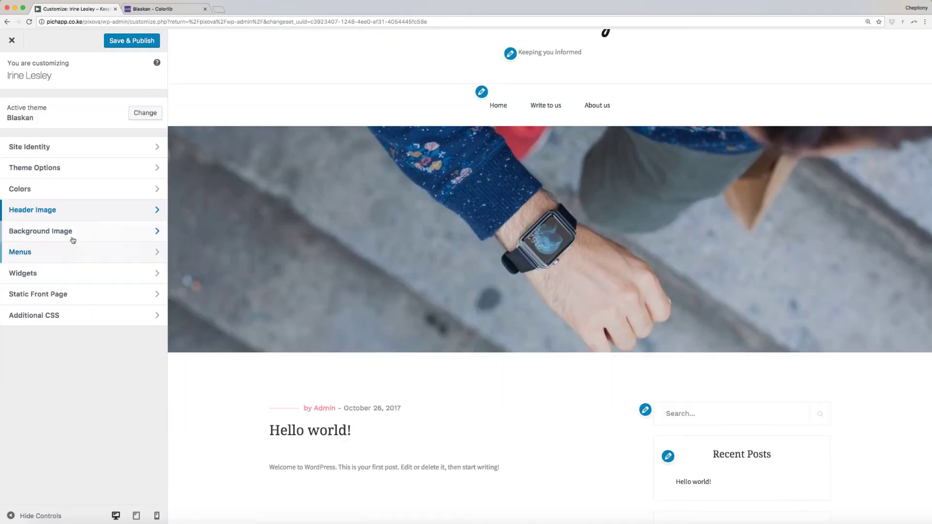
pyautogui.click(71, 232)
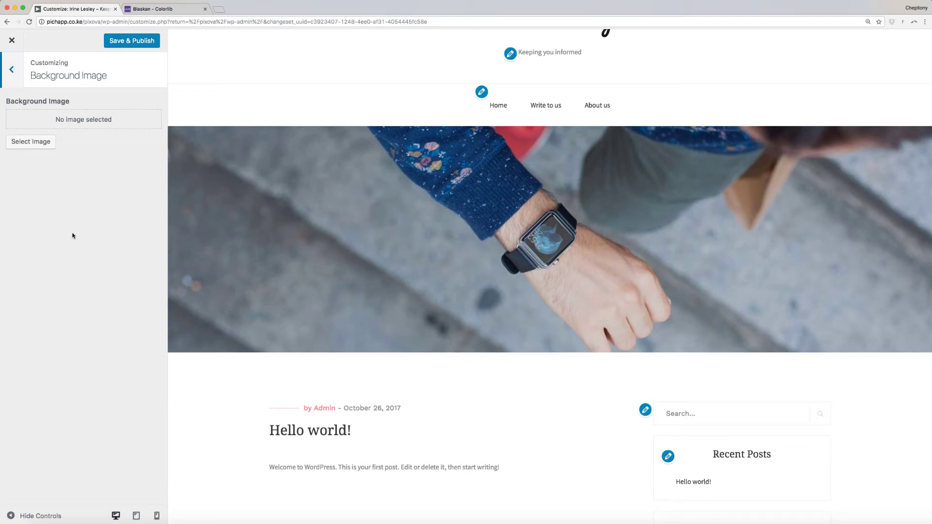
pyautogui.click(19, 142)
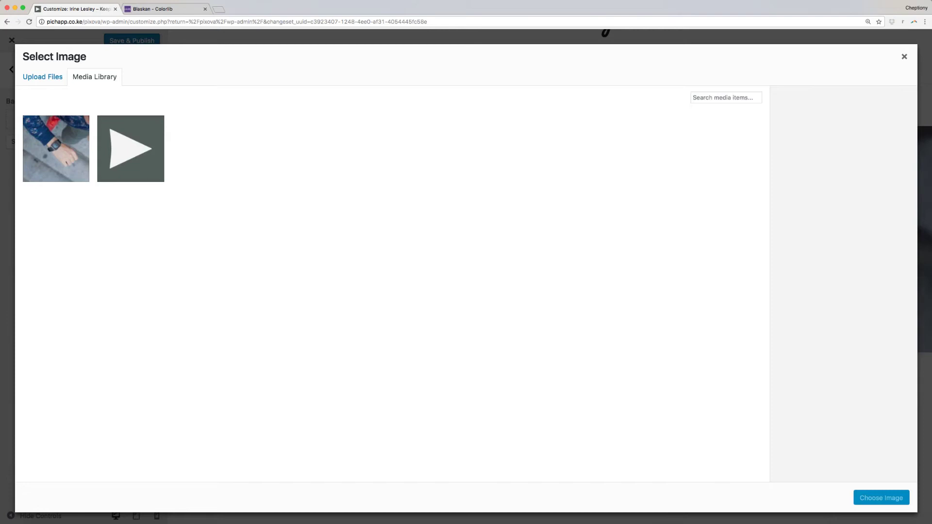
pyautogui.click(904, 56)
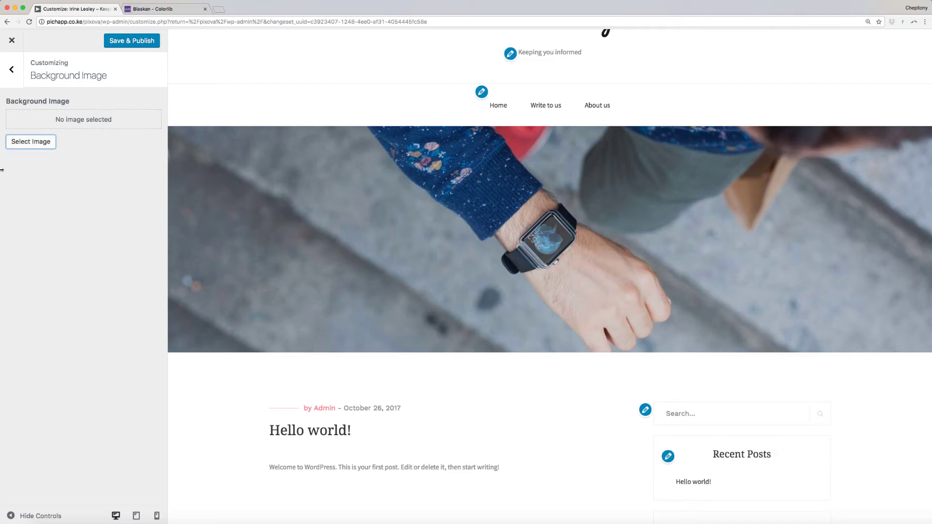
pyautogui.click(10, 77)
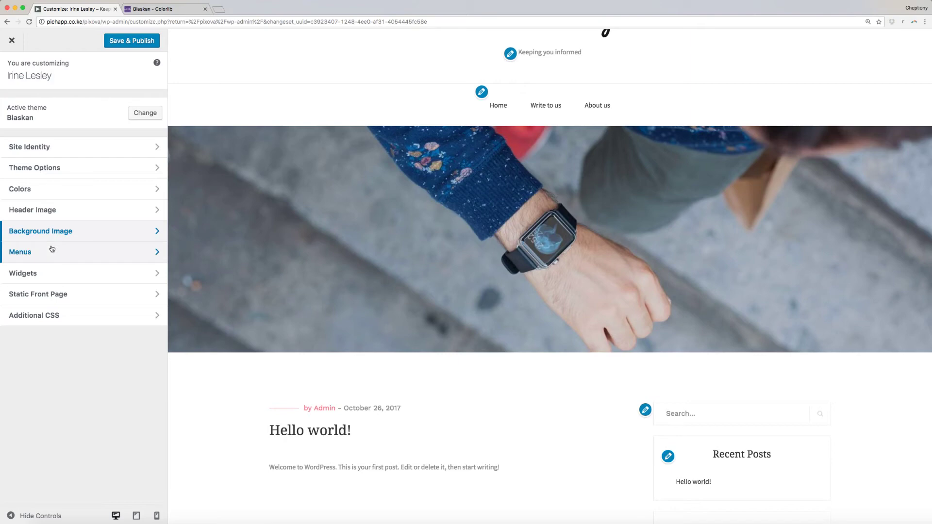
# Open Widgets > Sidebar and scroll the preview to review its six default widgets.
pyautogui.click(66, 273)
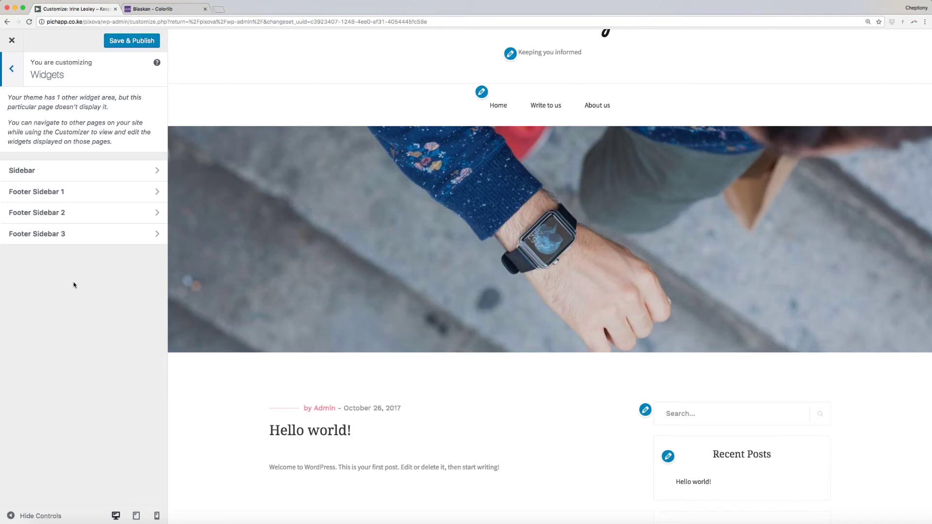
pyautogui.click(94, 173)
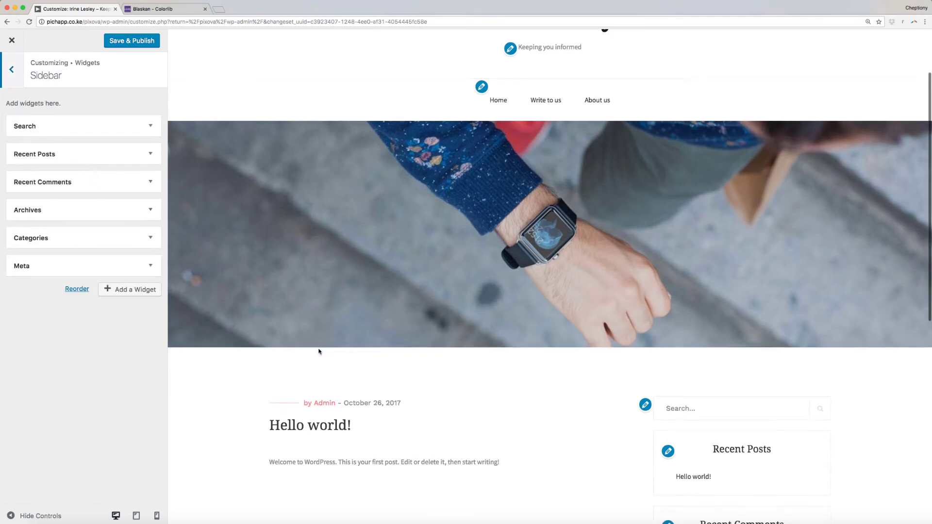
pyautogui.scroll(-6, 318, 350)
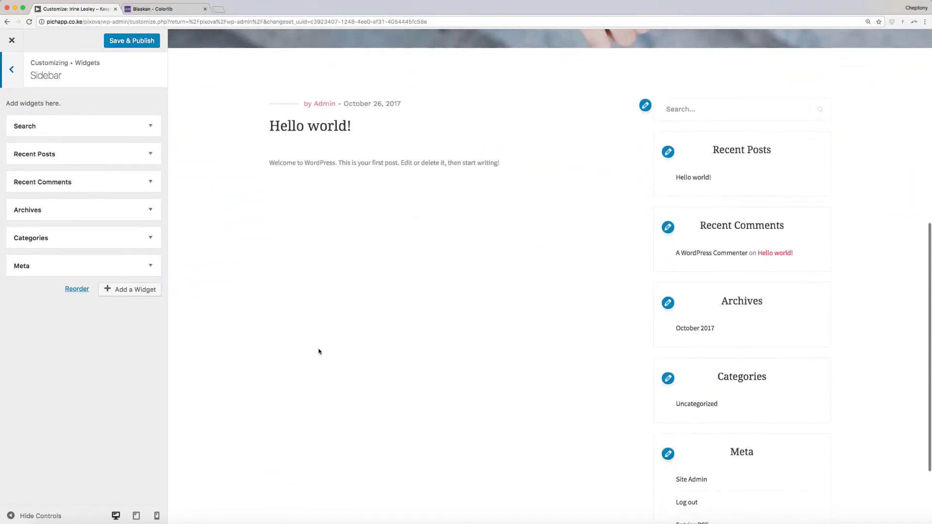
pyautogui.scroll(-2, 319, 351)
pyautogui.scroll(4, 319, 350)
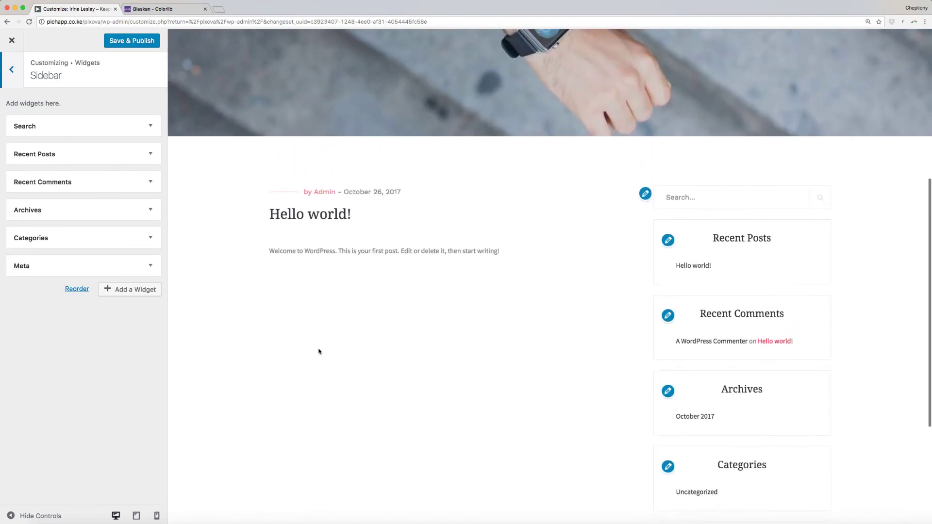
pyautogui.scroll(-2, 319, 350)
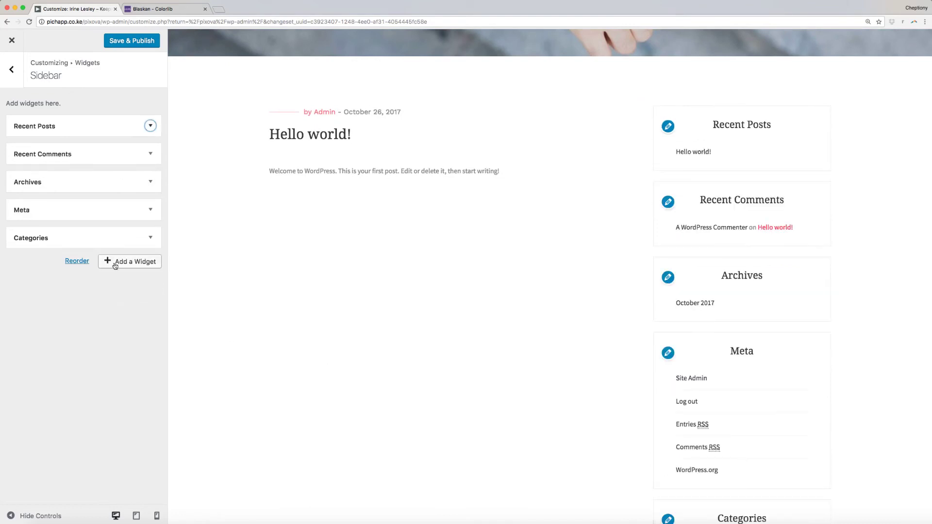
# Add a Calendar widget to the sidebar and search the widget list for 'rss'.
pyautogui.click(115, 265)
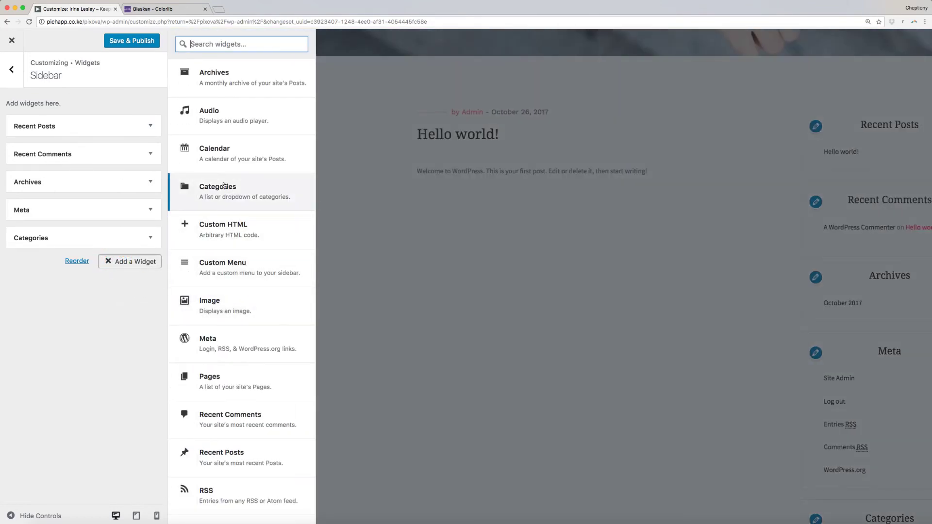
pyautogui.click(226, 161)
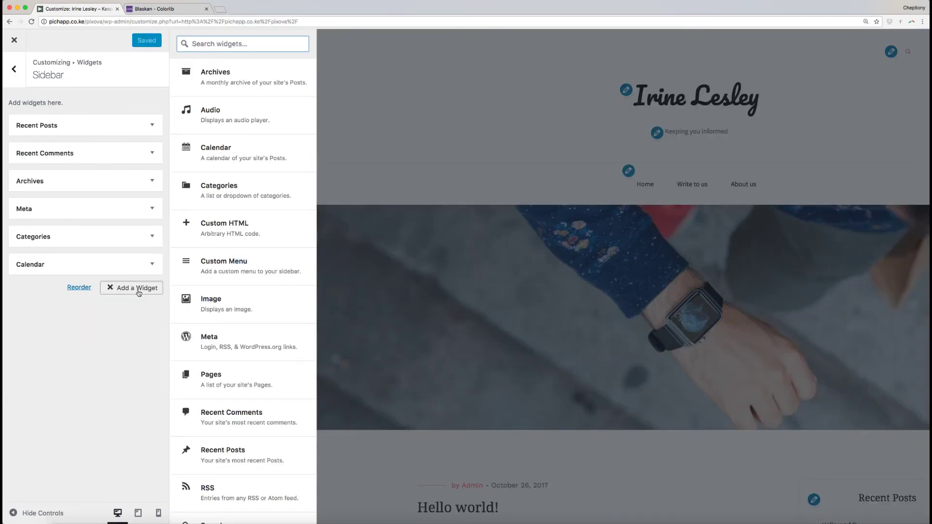
pyautogui.click(235, 42)
pyautogui.write('rss')
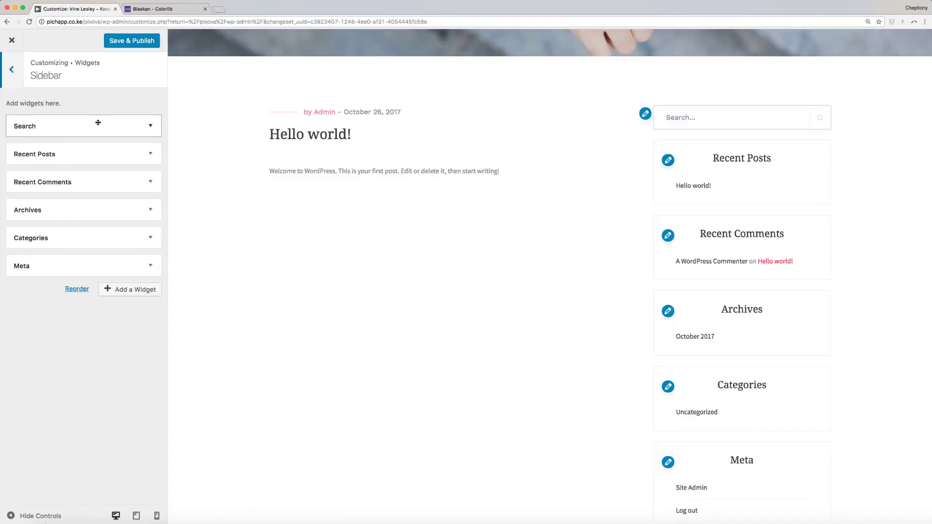
# Remove the Search widget from the sidebar and return to the widget-area list.
pyautogui.click(97, 122)
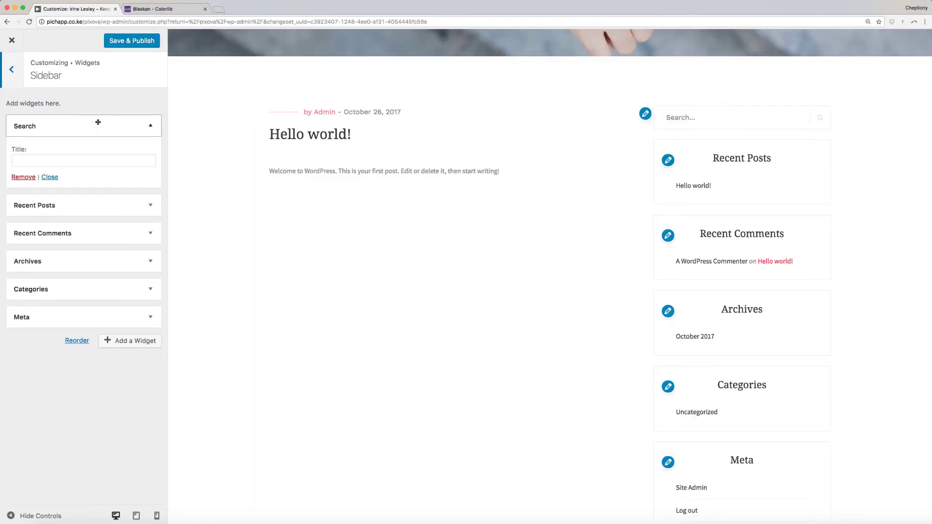
pyautogui.click(24, 177)
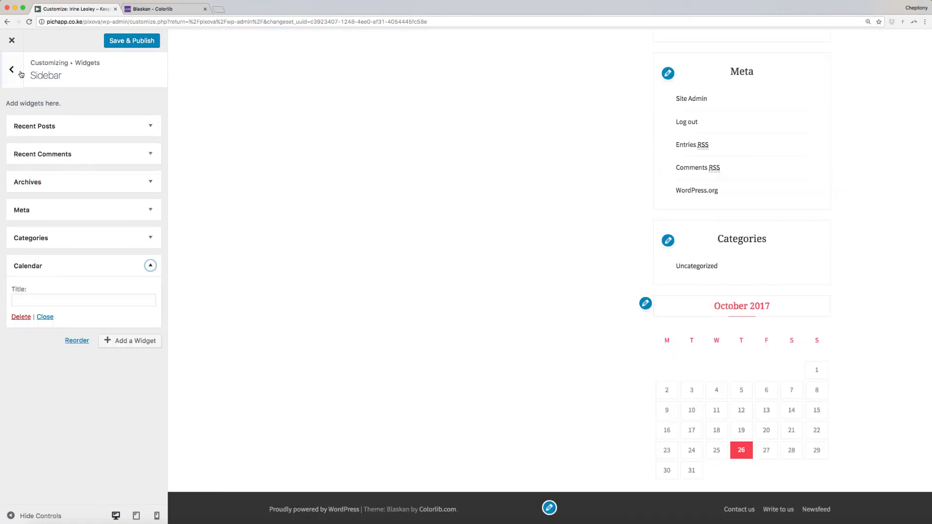
pyautogui.click(14, 72)
pyautogui.press('Tab')
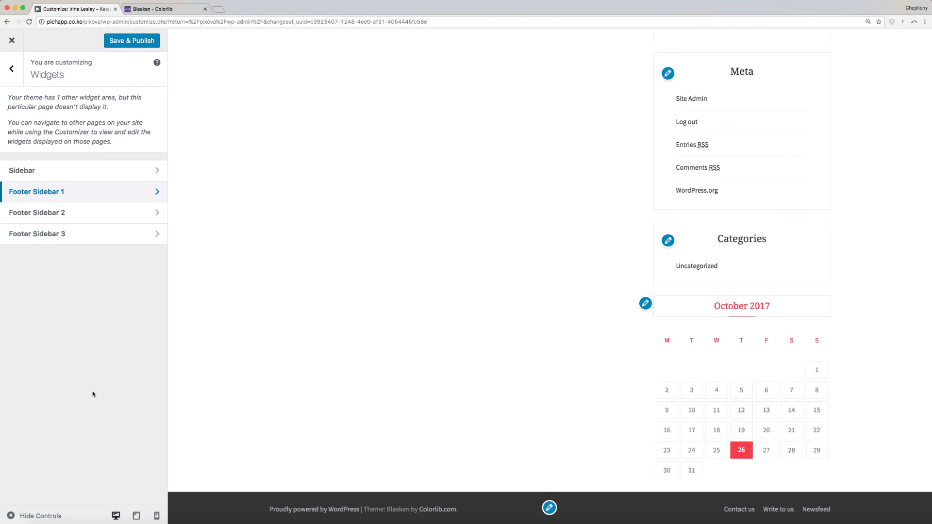
# Add a Meta widget and then an RSS widget to Footer Sidebar 1.
pyautogui.click(131, 195)
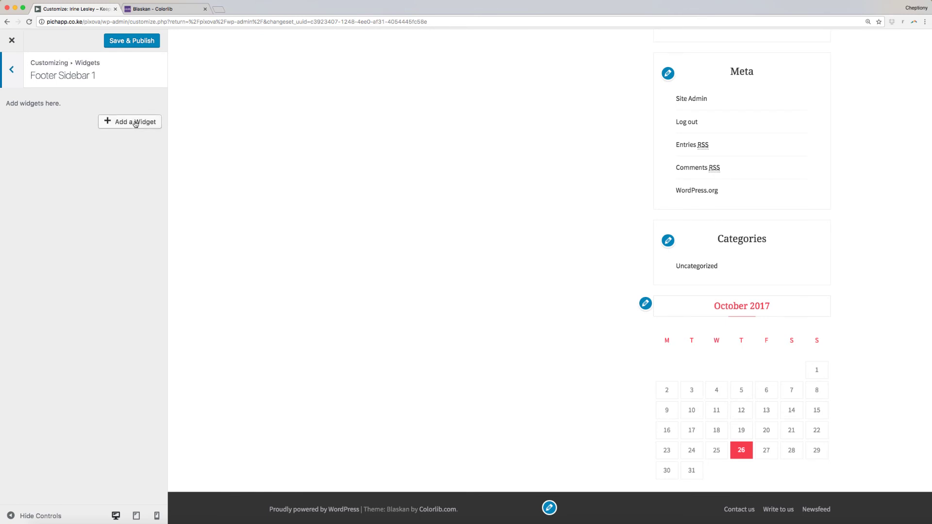
pyautogui.click(135, 122)
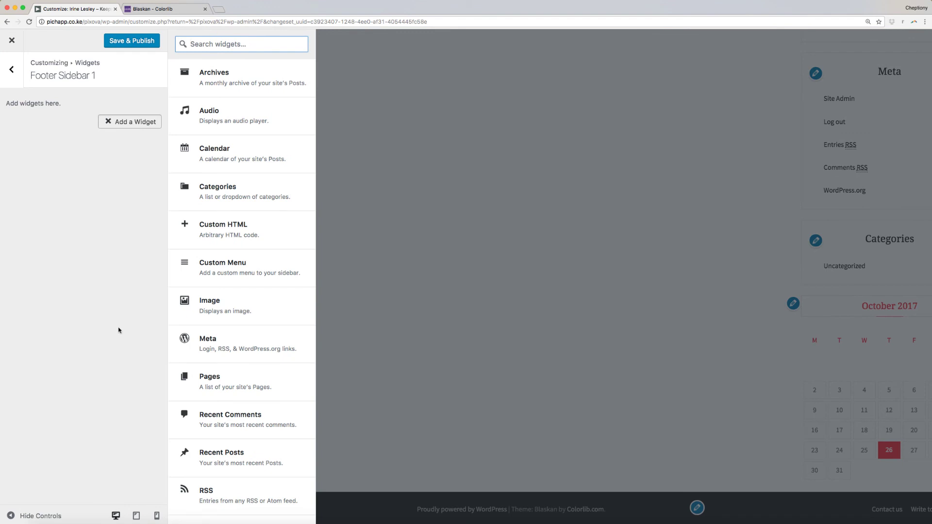
pyautogui.click(221, 340)
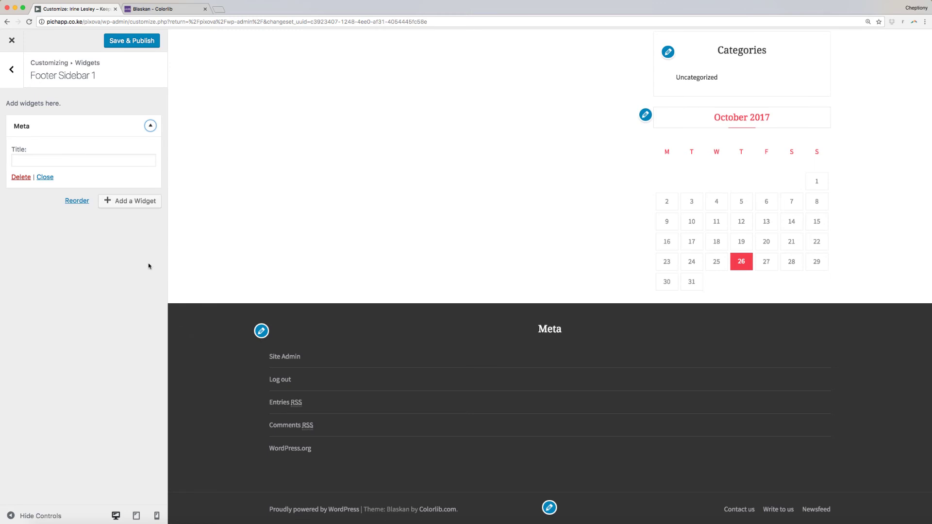
pyautogui.click(144, 200)
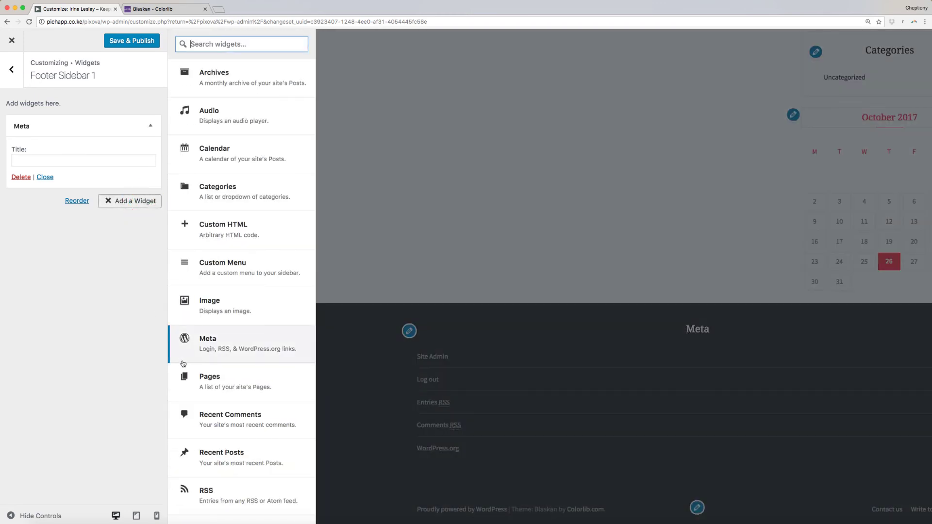
pyautogui.scroll(-2, 190, 410)
pyautogui.scroll(-3, 190, 410)
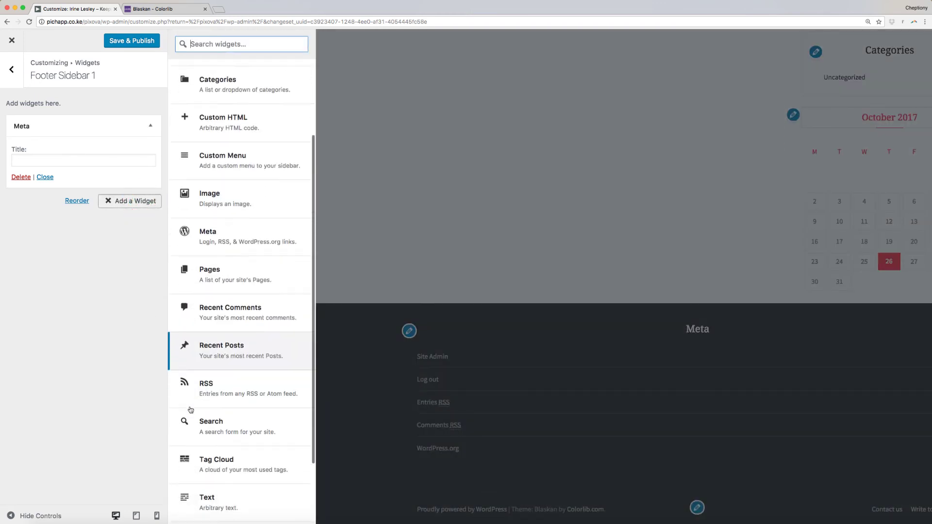
pyautogui.click(203, 327)
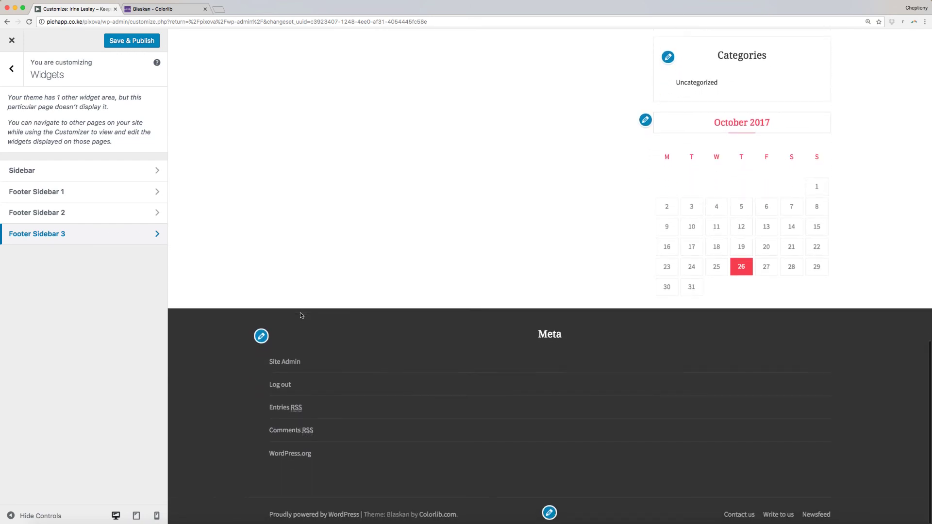
# Save & Publish the changes, exit the customizer, and scroll the live homepage to check the header.
pyautogui.click(138, 45)
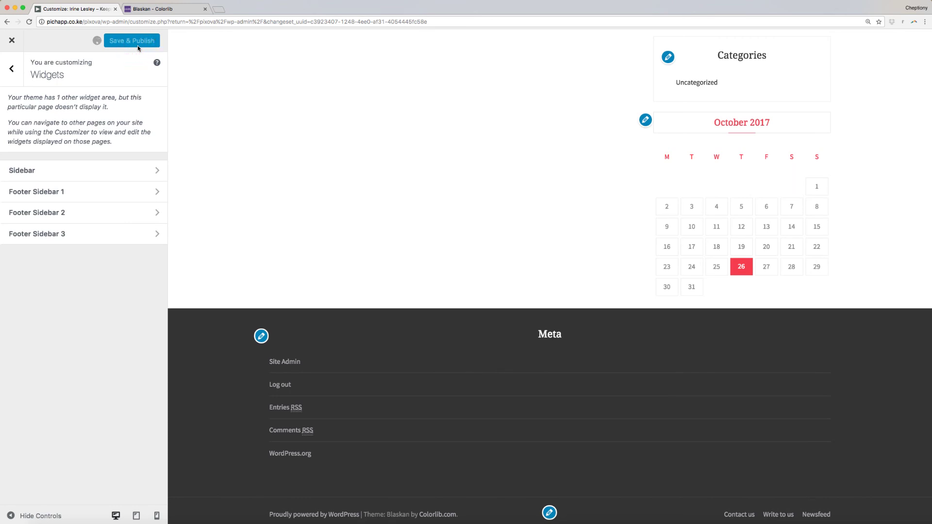
pyautogui.press('super+bracketleft')
pyautogui.scroll(-3, 339, 330)
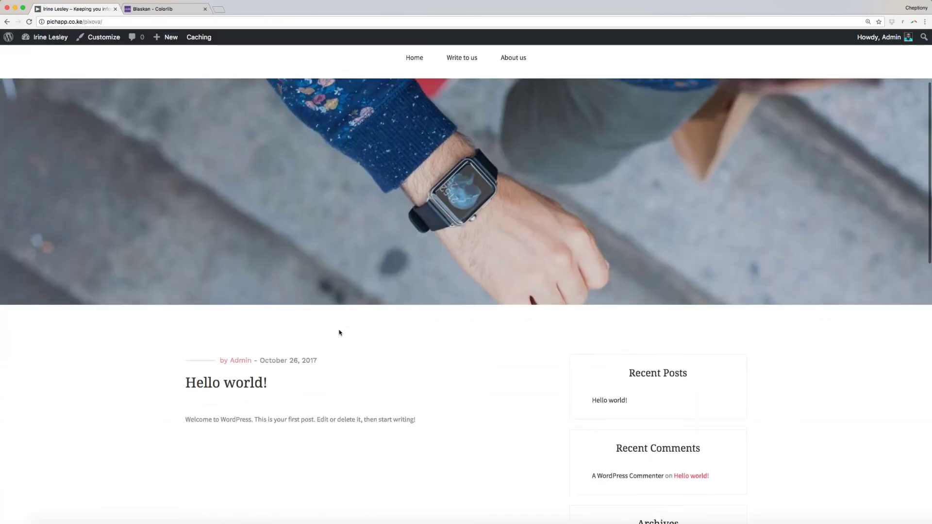
pyautogui.scroll(-2, 339, 333)
pyautogui.scroll(3, 339, 333)
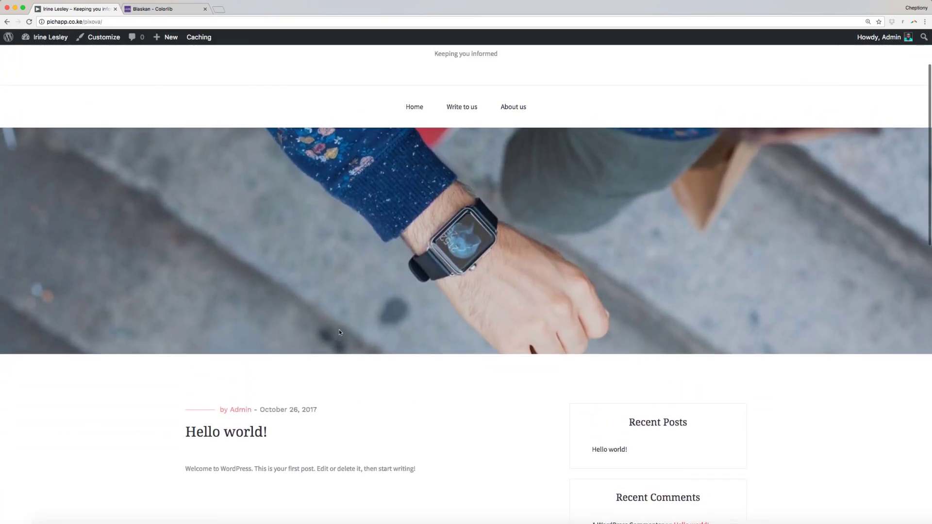
pyautogui.scroll(3, 339, 332)
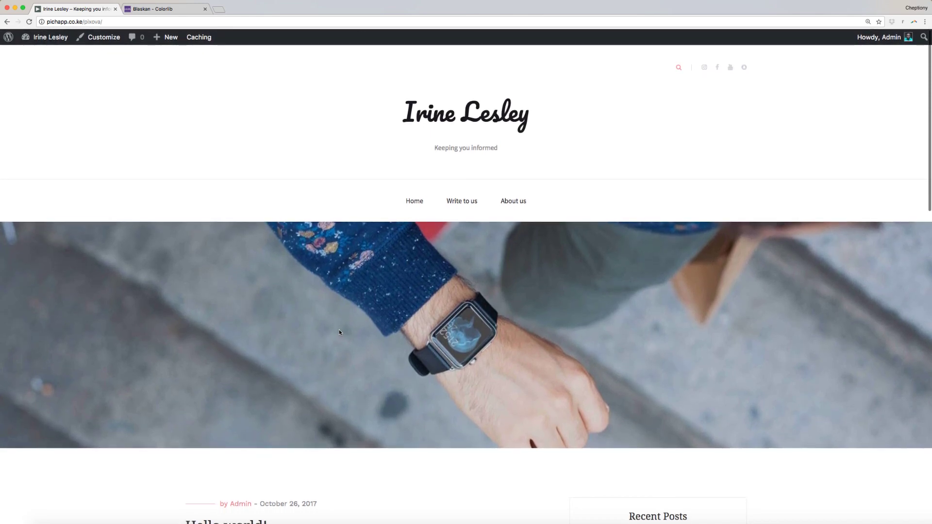
pyautogui.hotkey('ctrl', 'Tab')
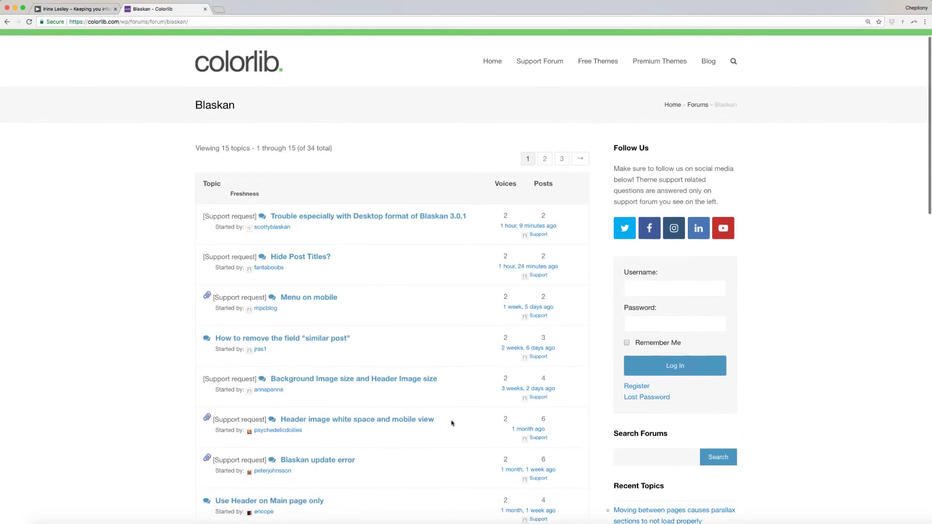